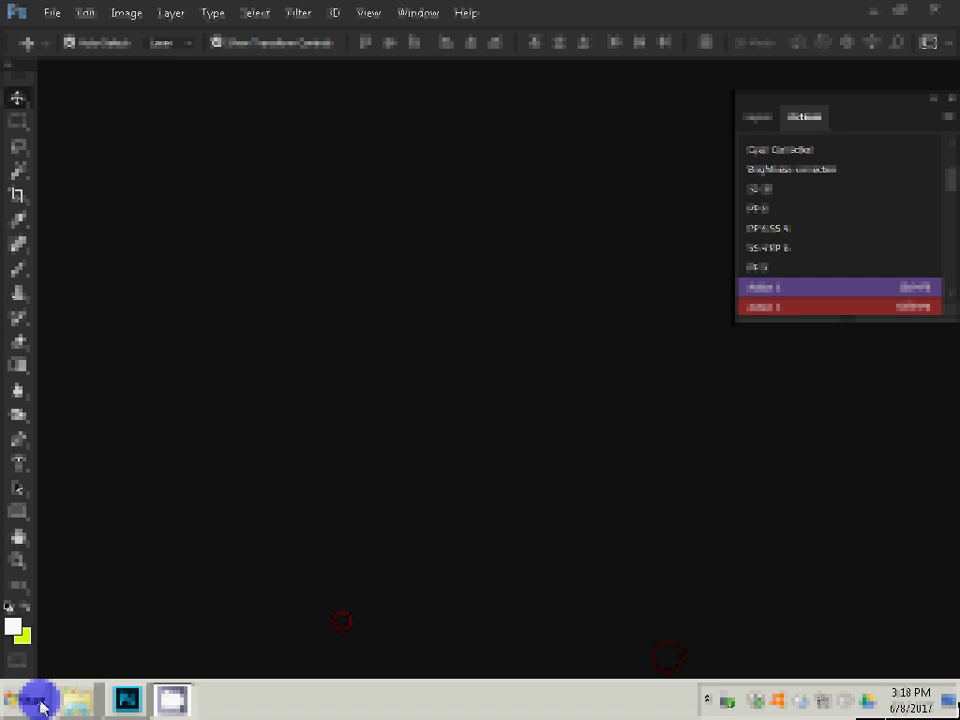
Open photos DSC_0046 and DSC_0047 from the camera's DCIM\100NCD40X folder in Photoshop.
left_click(86, 636)
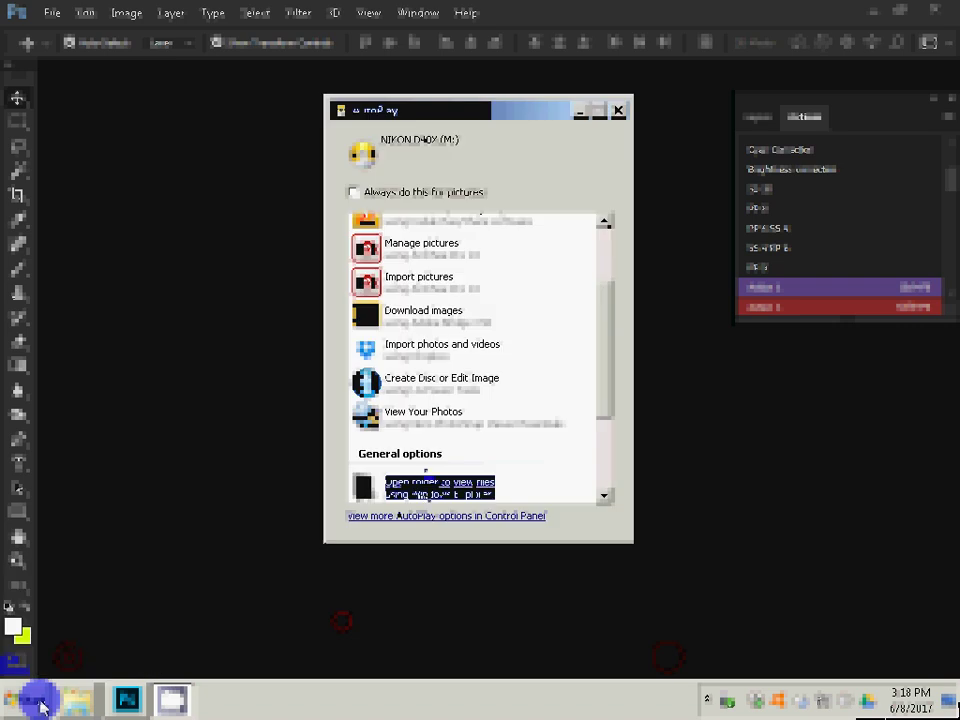
left_click(420, 487)
left_click(190, 180)
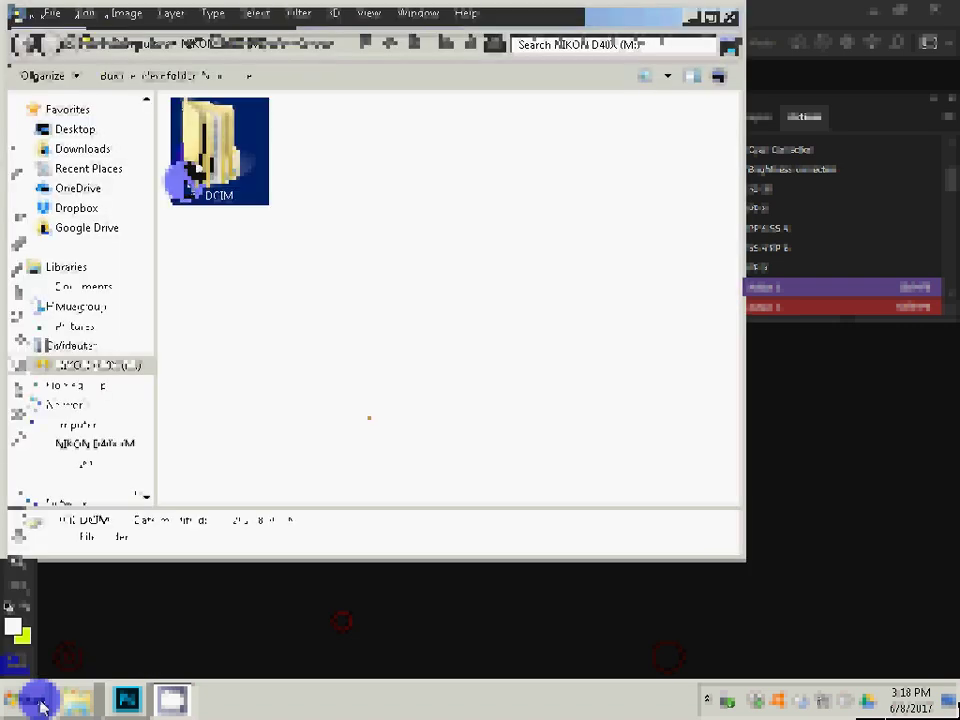
double_click(196, 170)
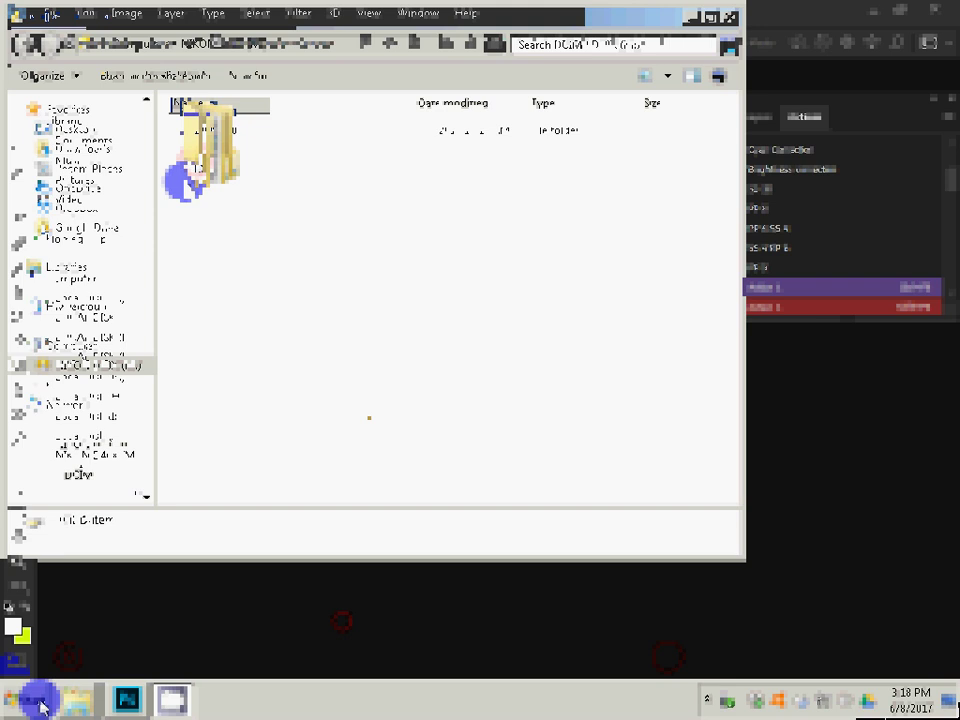
double_click(190, 165)
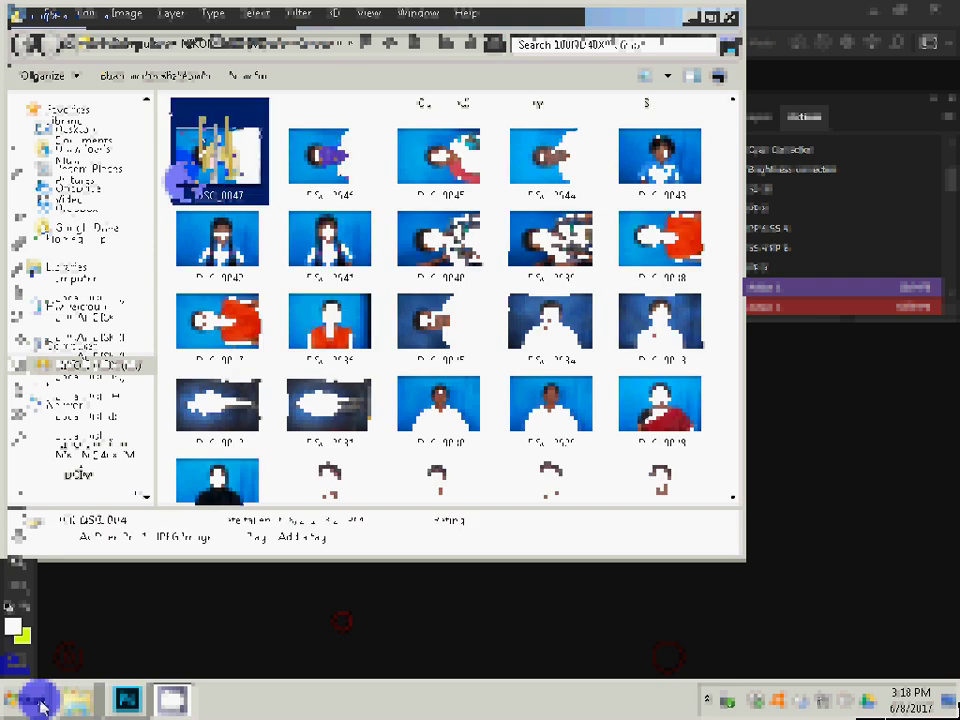
key("shift+Right")
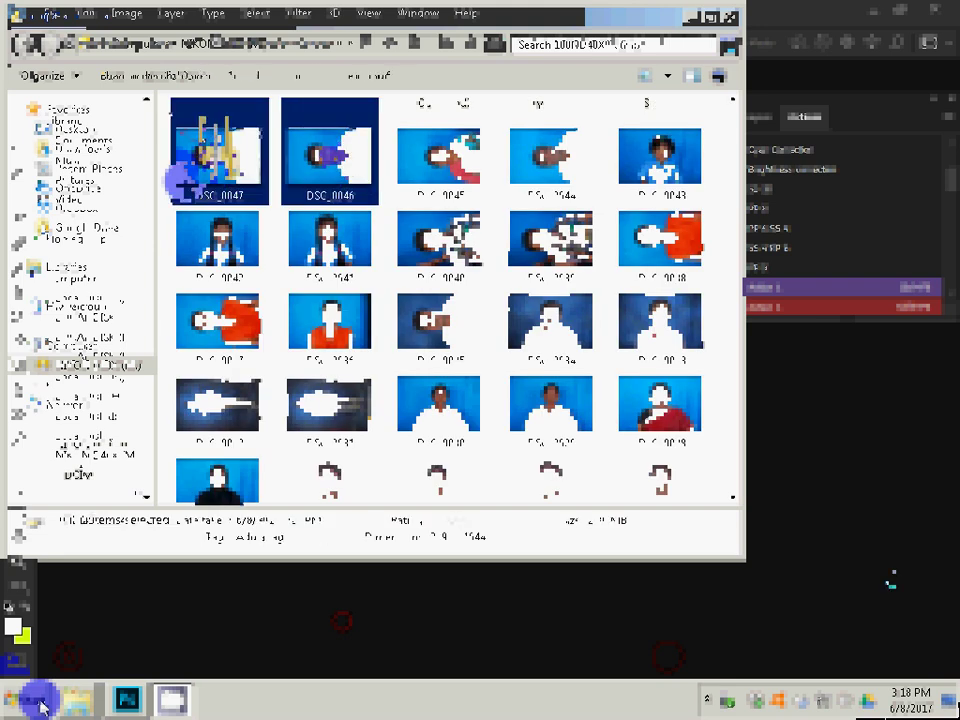
key("Return")
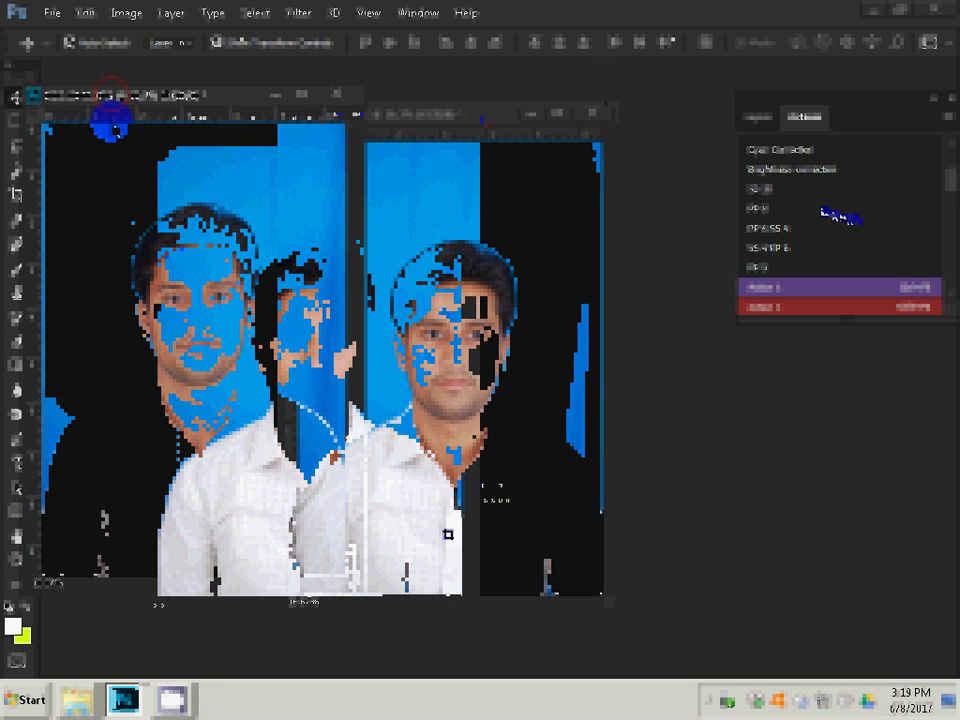
Crop DSC_0046 to a passport-size frame, then bring up Save As for it.
left_click(303, 480)
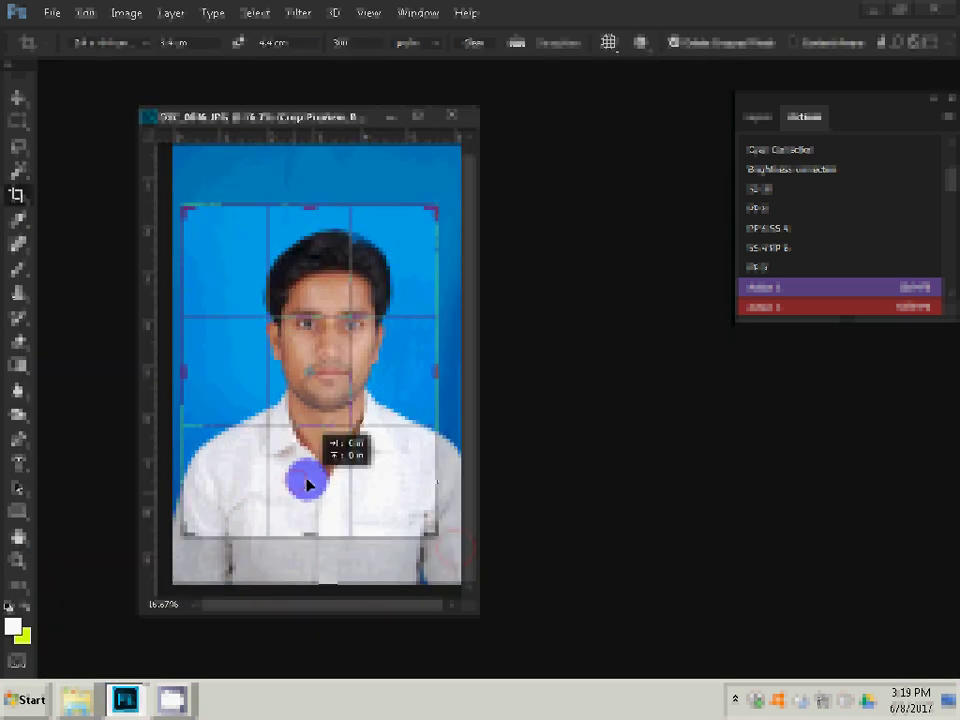
left_click_drag(292, 484, 282, 487)
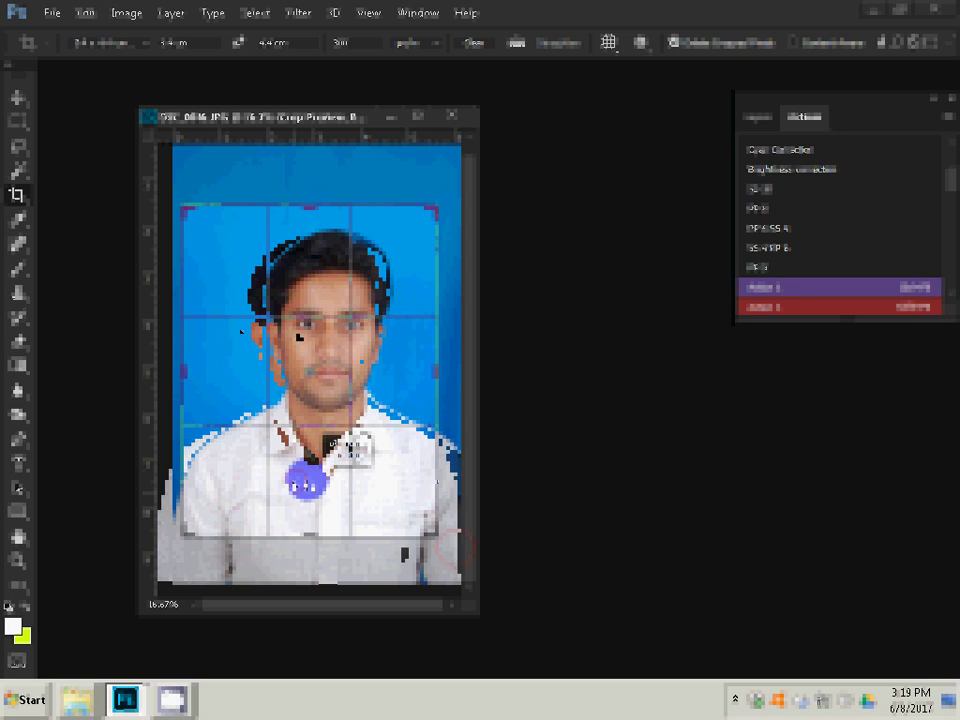
left_click(18, 195)
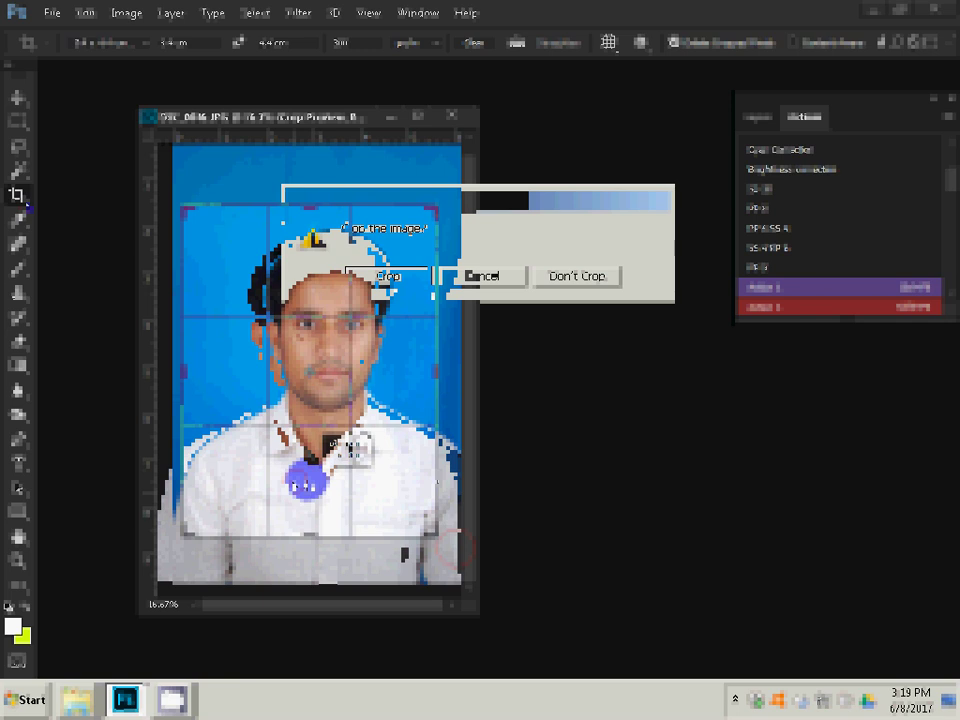
left_click(392, 292)
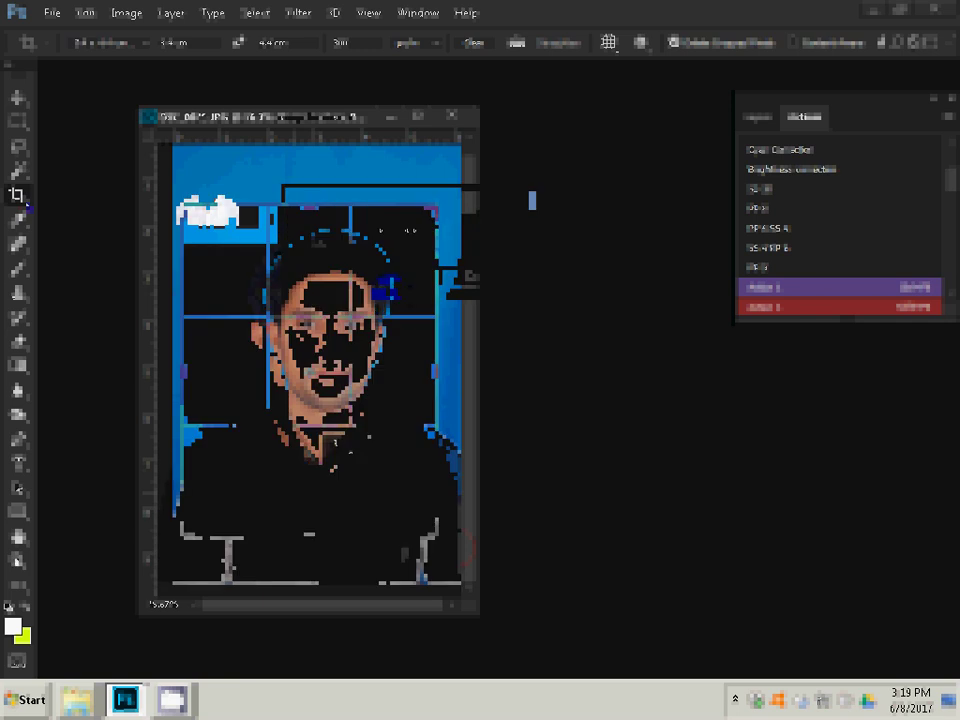
left_click(513, 50)
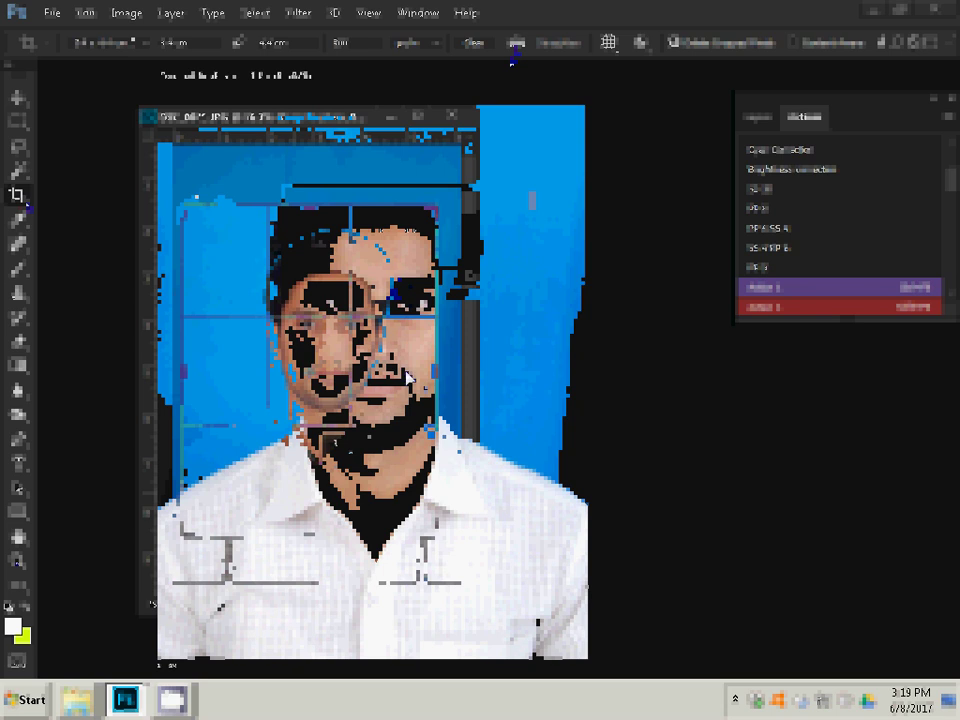
key("ctrl+shift+s")
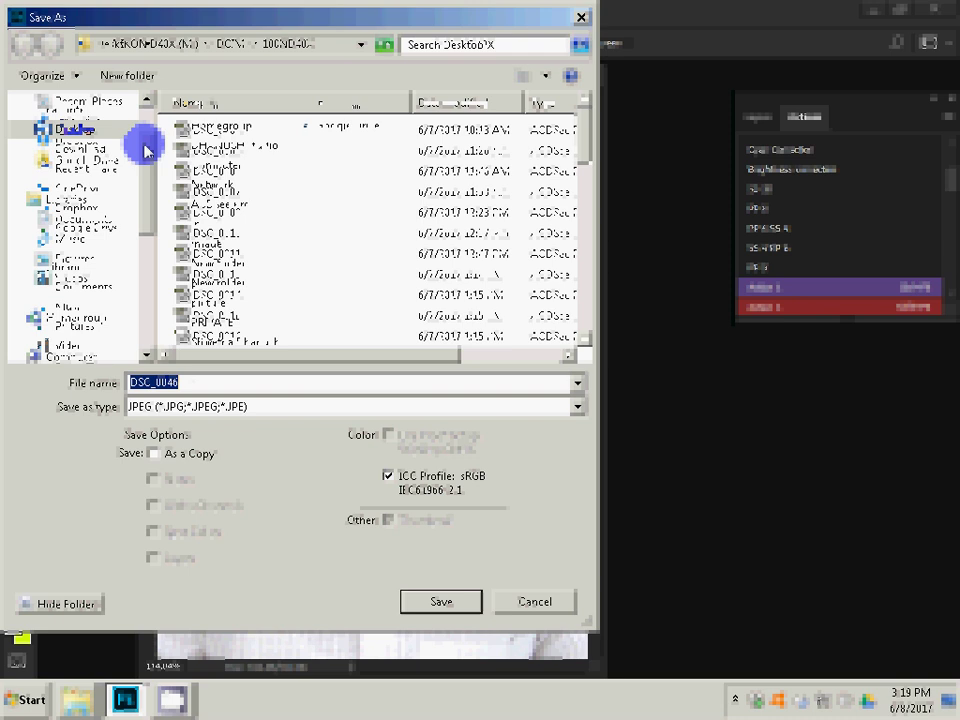
Save the cropped DSC_0046 as a JPEG at quality 10.
key("Return")
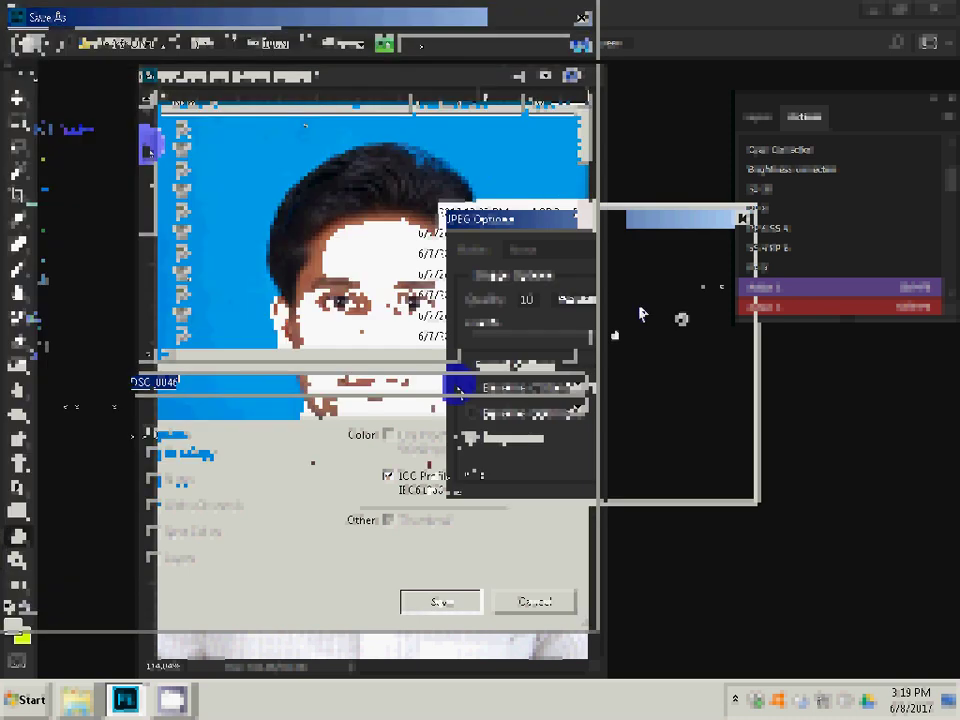
left_click(590, 300)
left_click(636, 330)
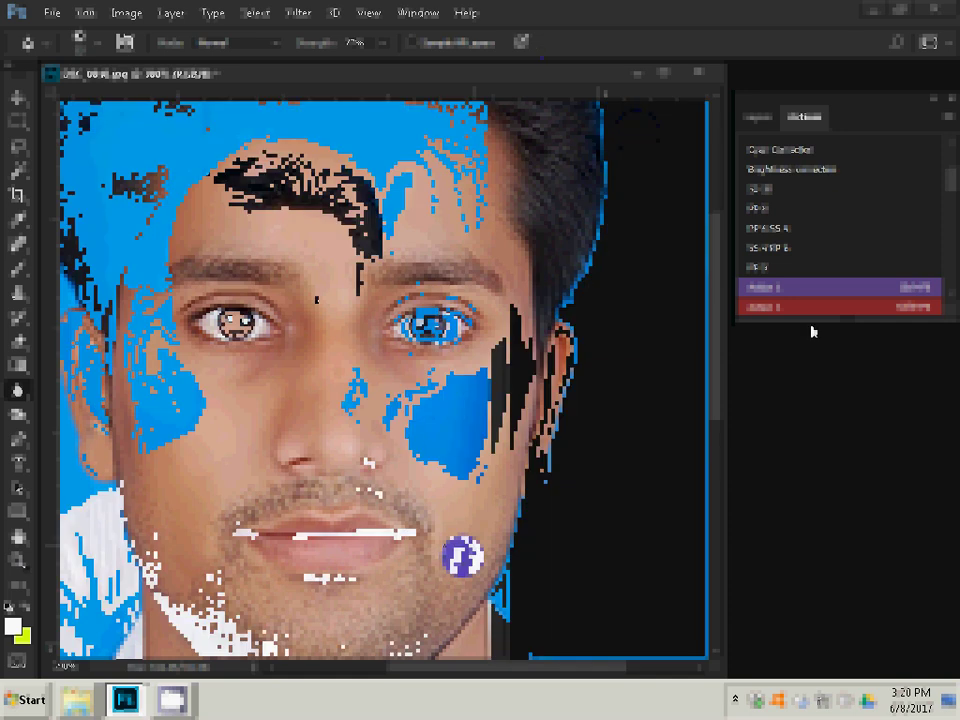
Add a Selective Color adjustment on Blacks and merge it into the portrait.
left_click(857, 305)
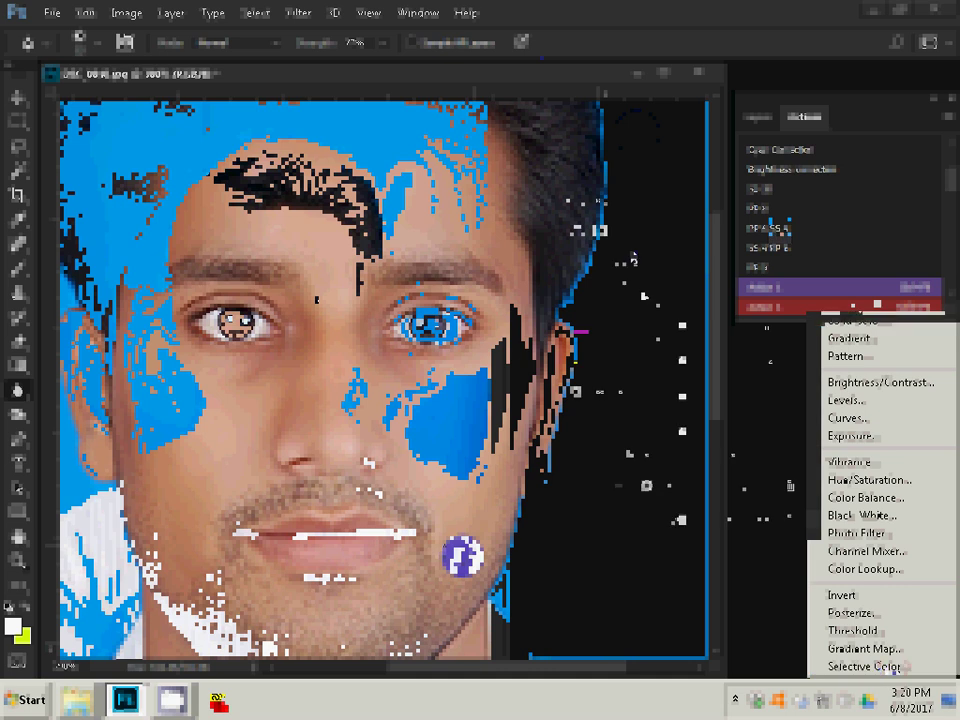
left_click(893, 666)
left_click(645, 415)
left_click(648, 420)
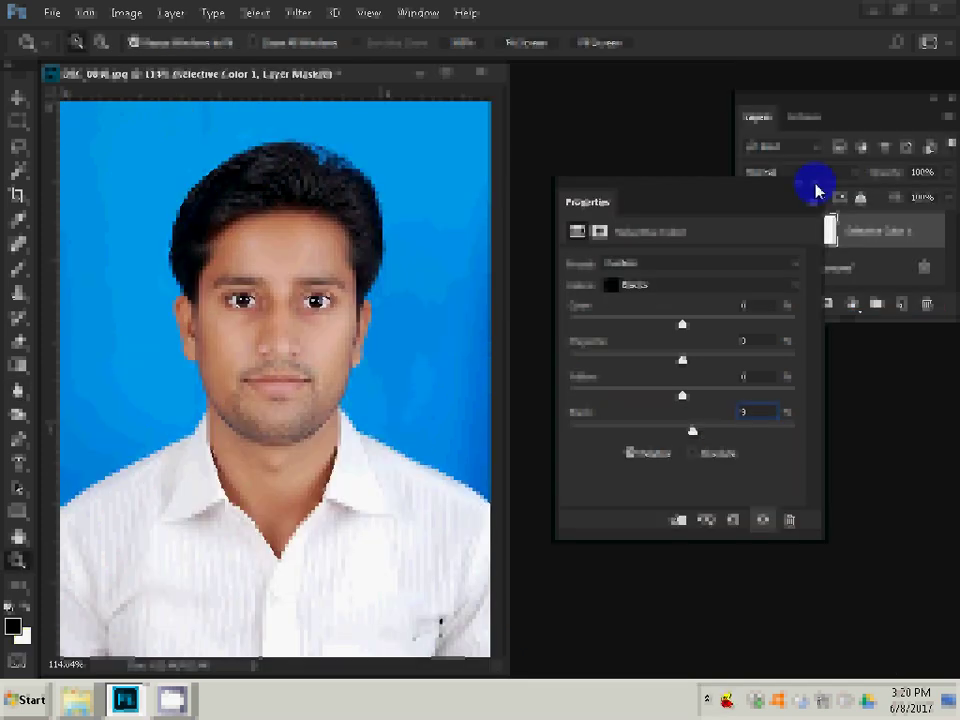
left_click(173, 14)
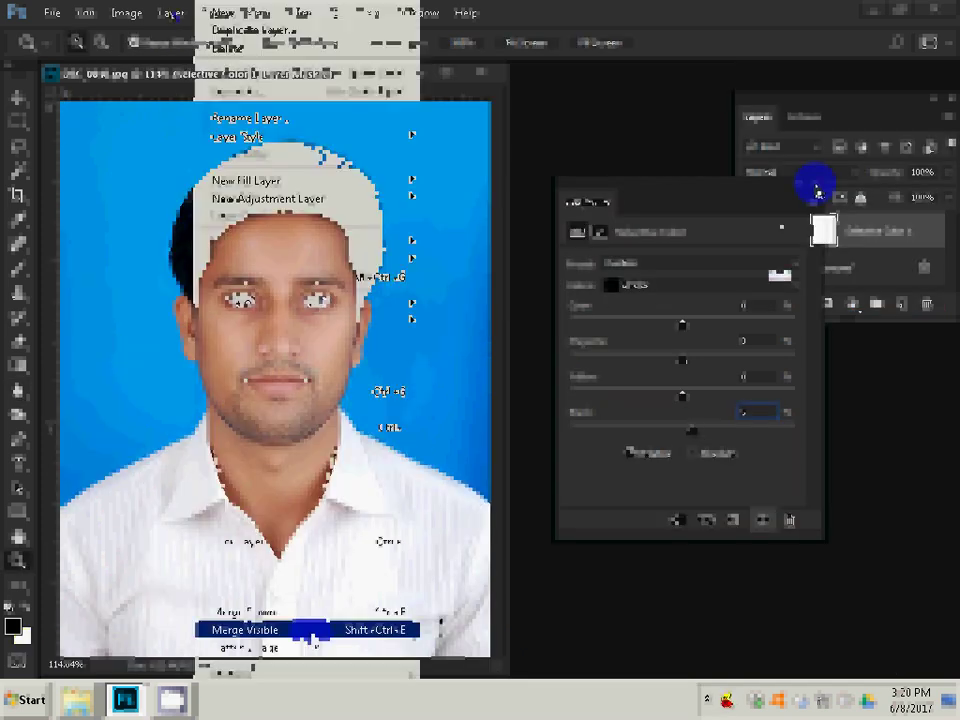
left_click(171, 14)
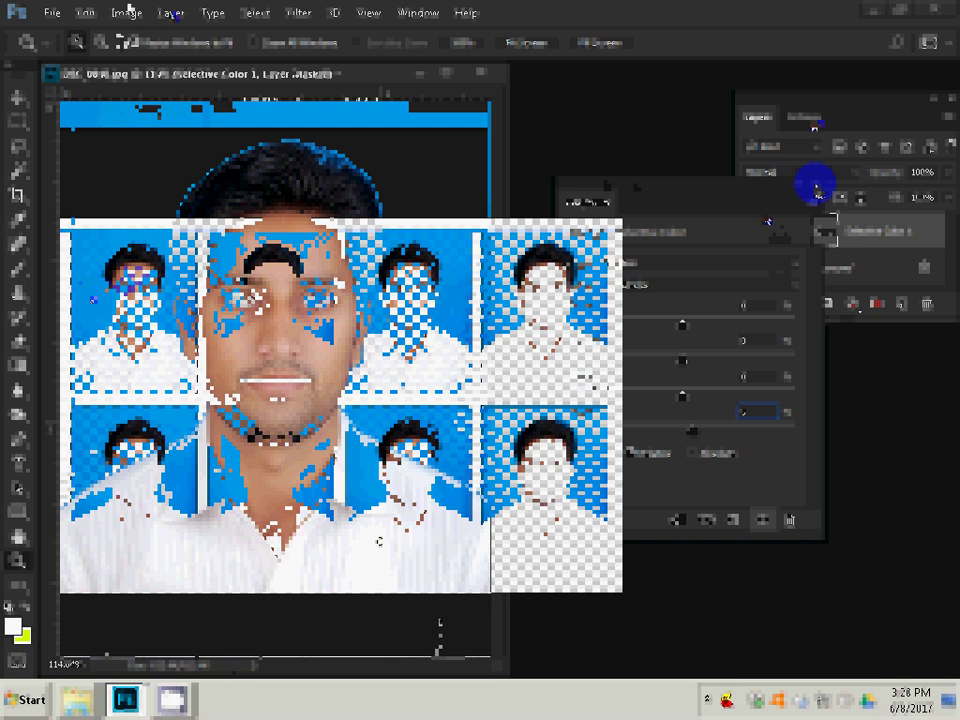
Tile the portrait eight times on a new Untitled-1 sheet, closing the earlier sheet.
left_click(126, 13)
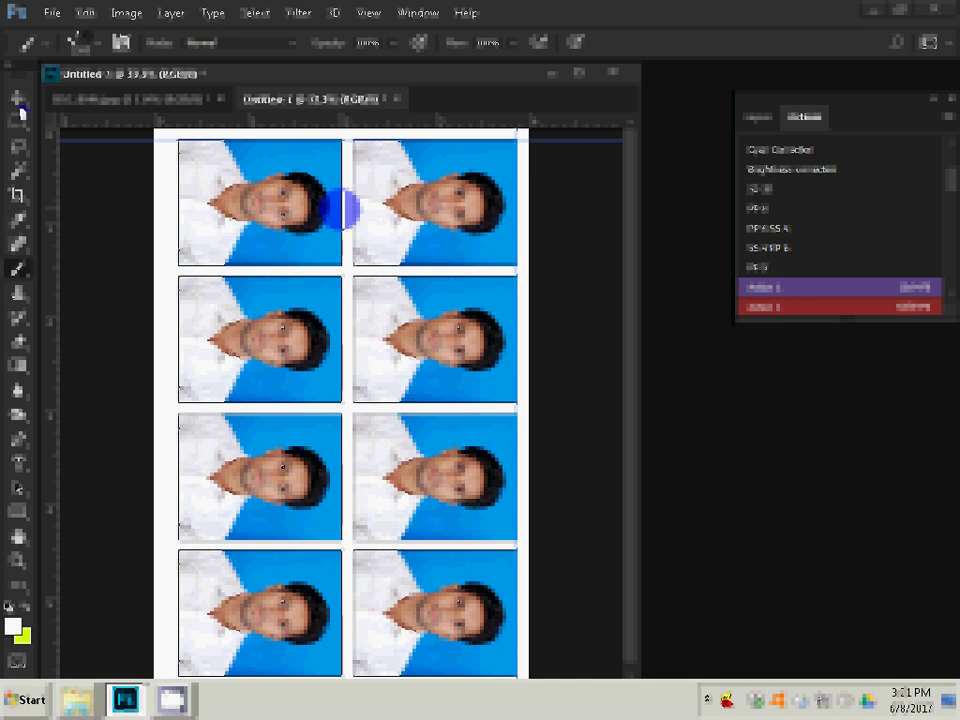
left_click(110, 101)
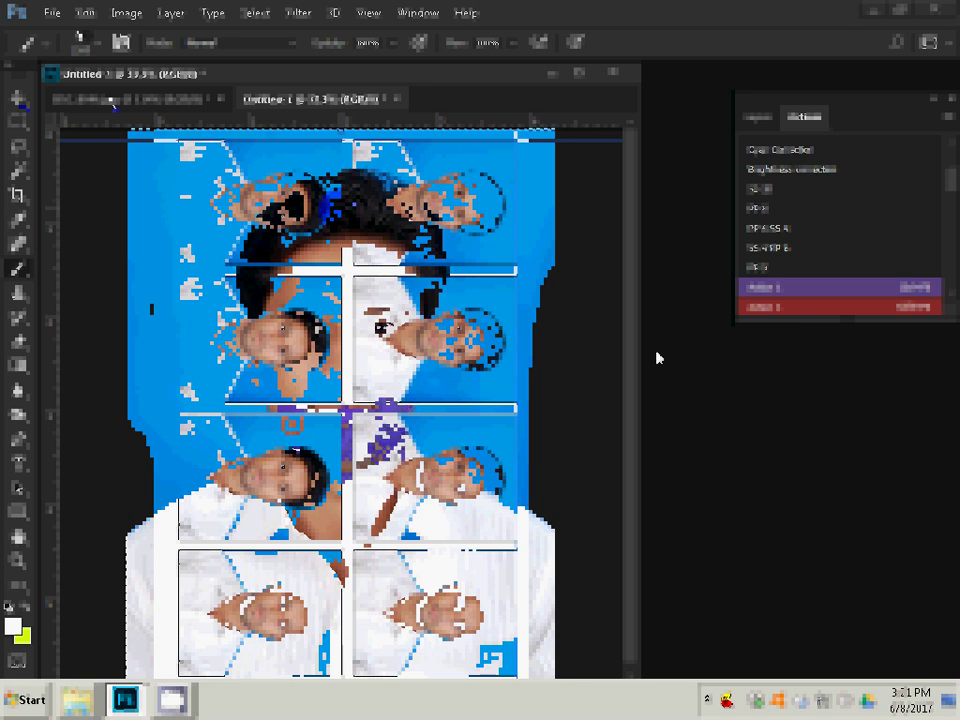
left_click(397, 100)
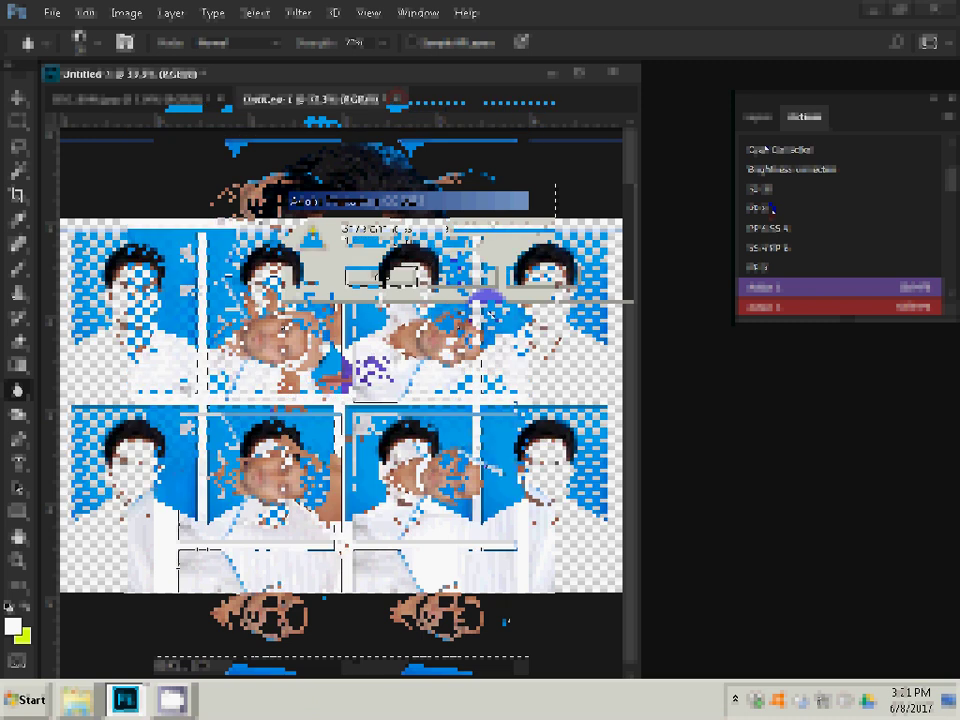
Rotate the eight-photo sheet 90° clockwise into portrait orientation.
key("alt+i")
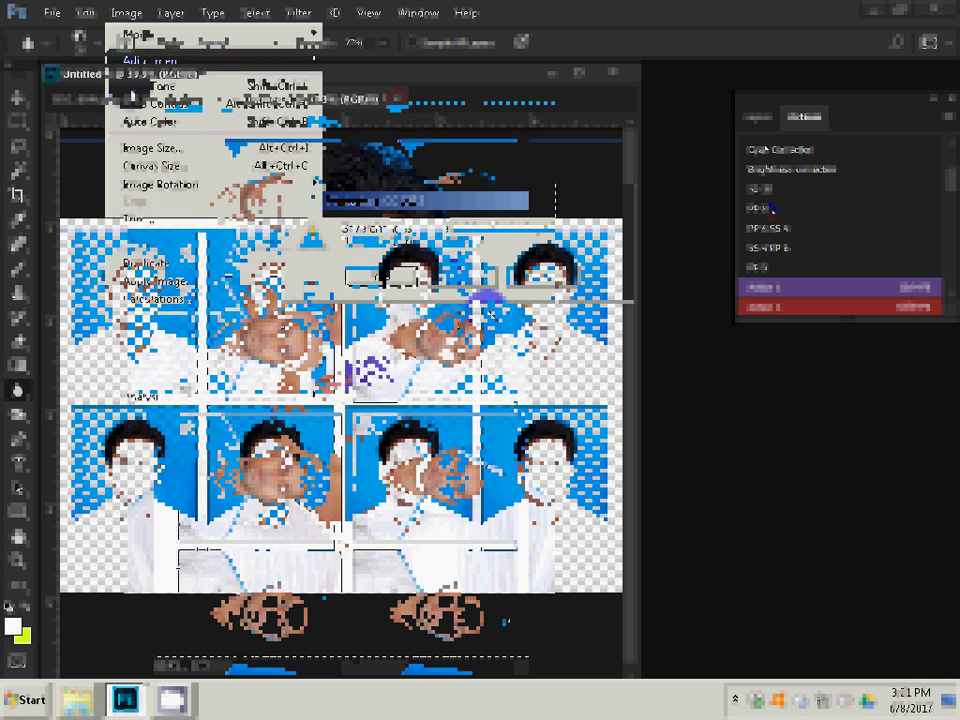
left_click(204, 186)
key("Right")
key("Down")
key("Return")
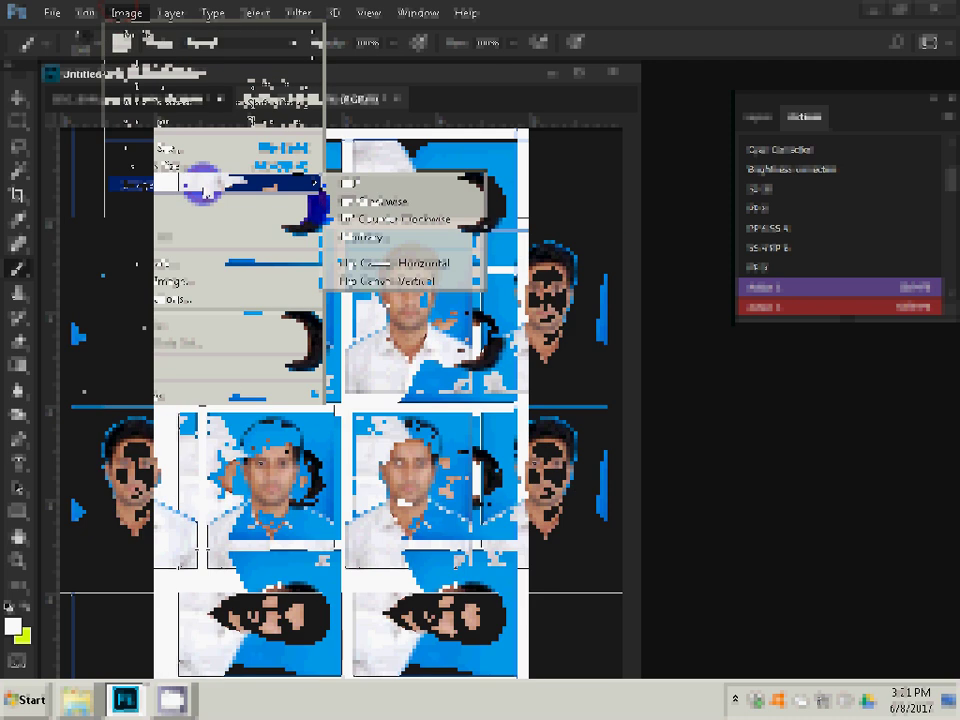